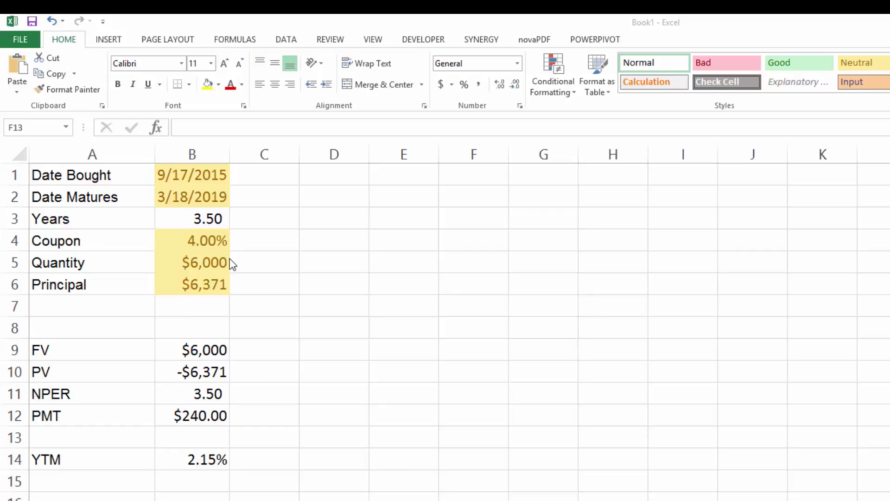
{"action": "left_click", "coordinate": [204, 176]}
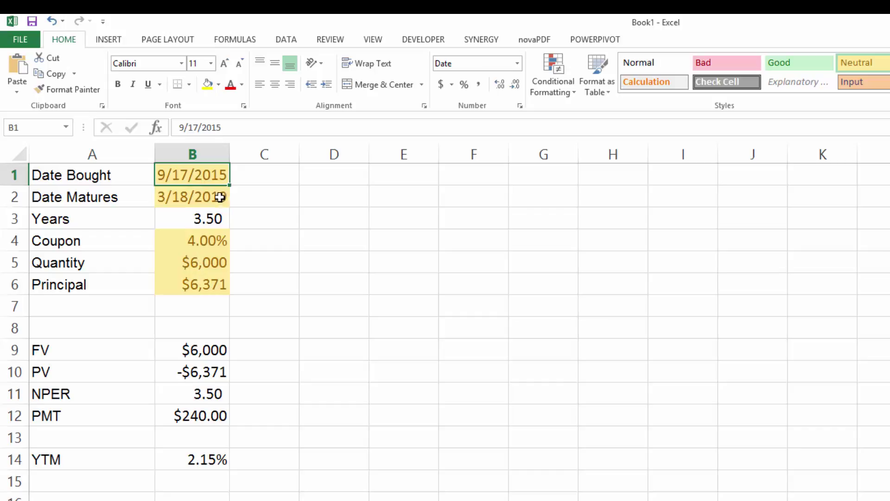
{"action": "left_click", "coordinate": [189, 198]}
{"action": "left_click", "coordinate": [195, 220]}
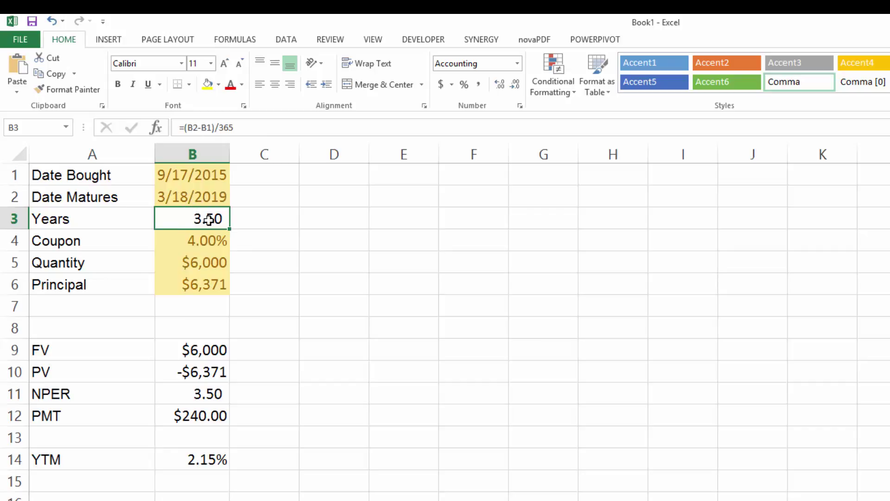
{"action": "left_click", "coordinate": [194, 242]}
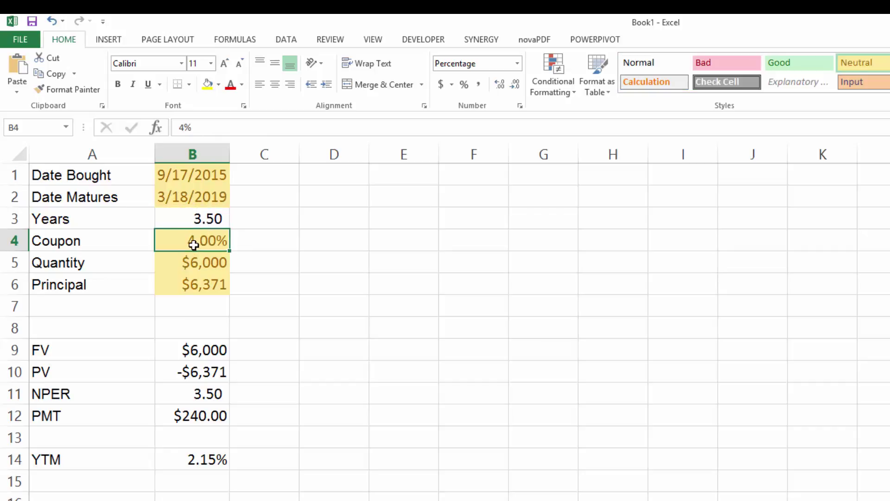
{"action": "left_click", "coordinate": [210, 262]}
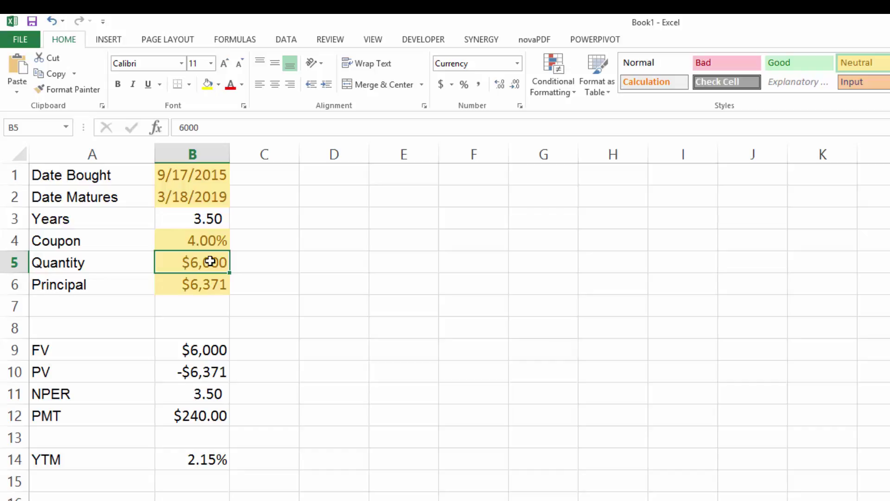
{"action": "left_click", "coordinate": [211, 280]}
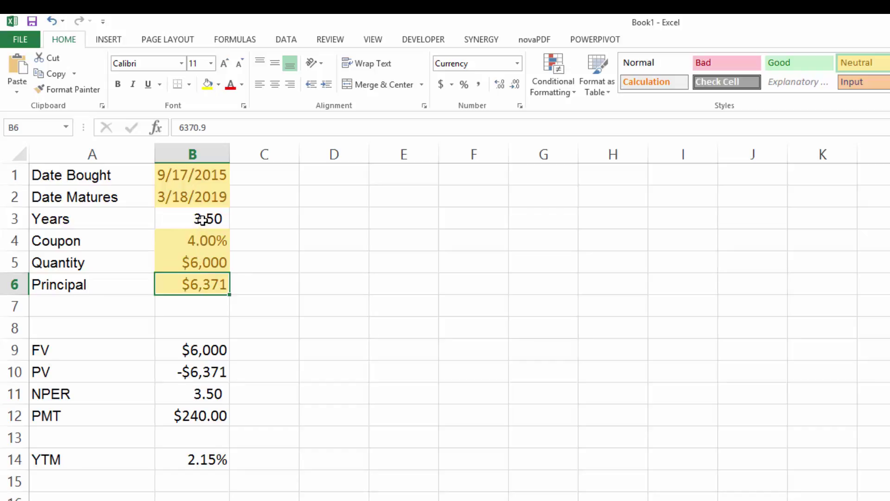
{"action": "left_click_drag", "start_coordinate": [203, 218], "coordinate": [196, 284]}
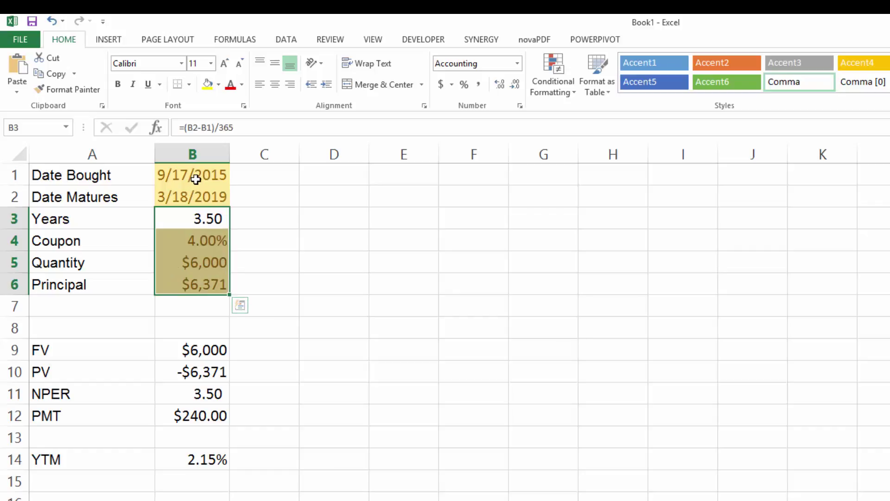
{"action": "left_click_drag", "start_coordinate": [192, 174], "coordinate": [194, 195]}
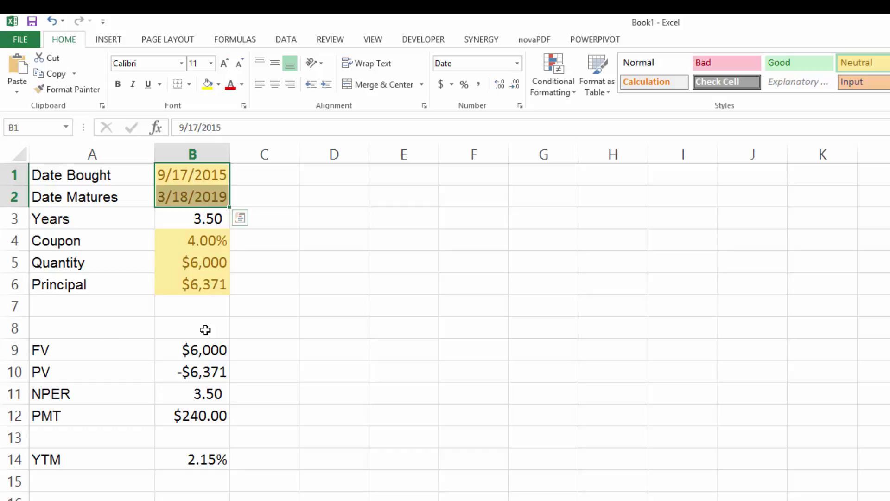
{"action": "left_click", "coordinate": [202, 344]}
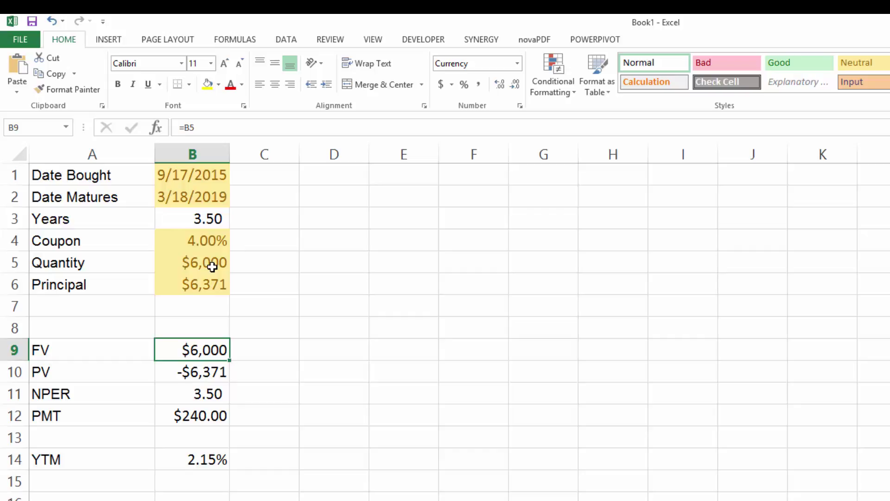
{"action": "left_click", "coordinate": [209, 284]}
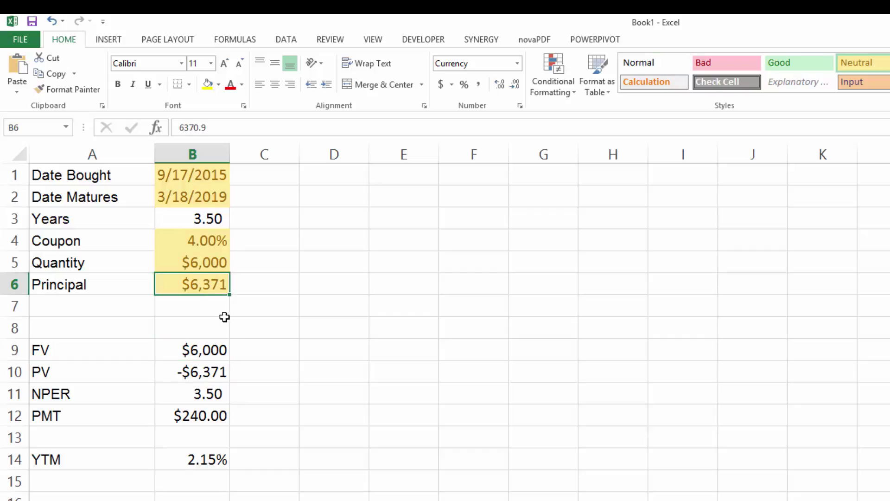
{"action": "left_click", "coordinate": [217, 345]}
{"action": "left_click", "coordinate": [199, 373]}
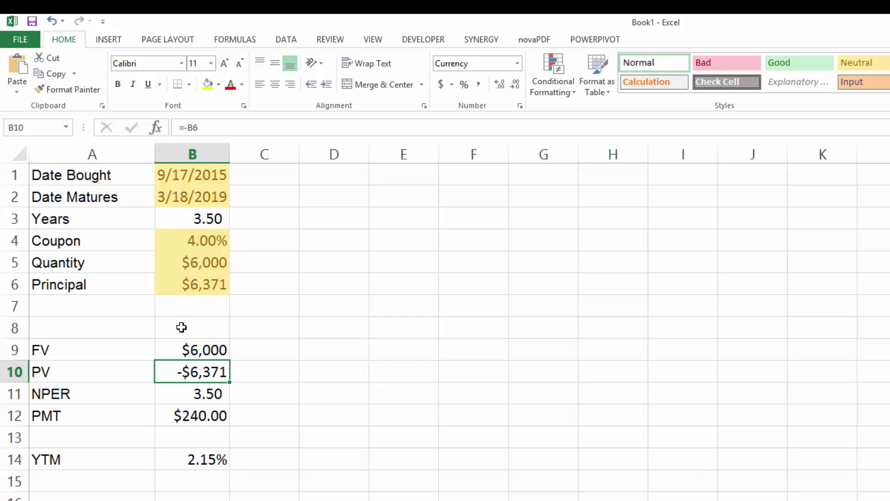
{"action": "left_click", "coordinate": [213, 392]}
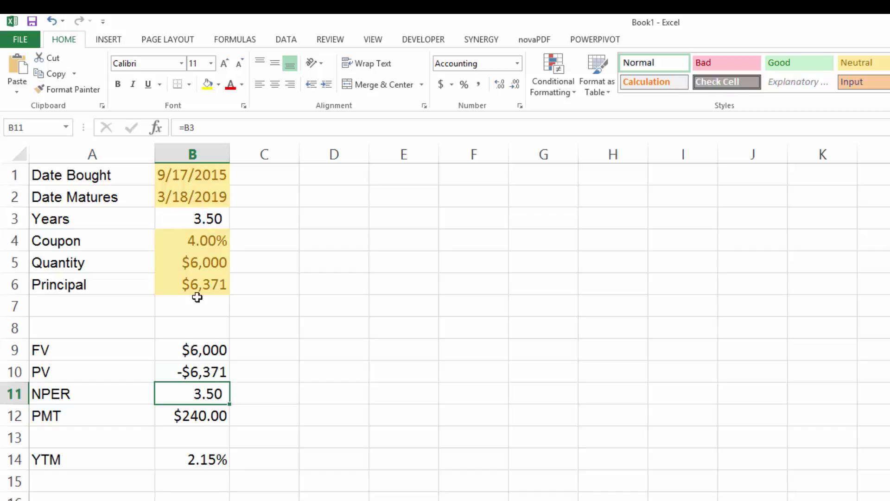
{"action": "left_click", "coordinate": [200, 420]}
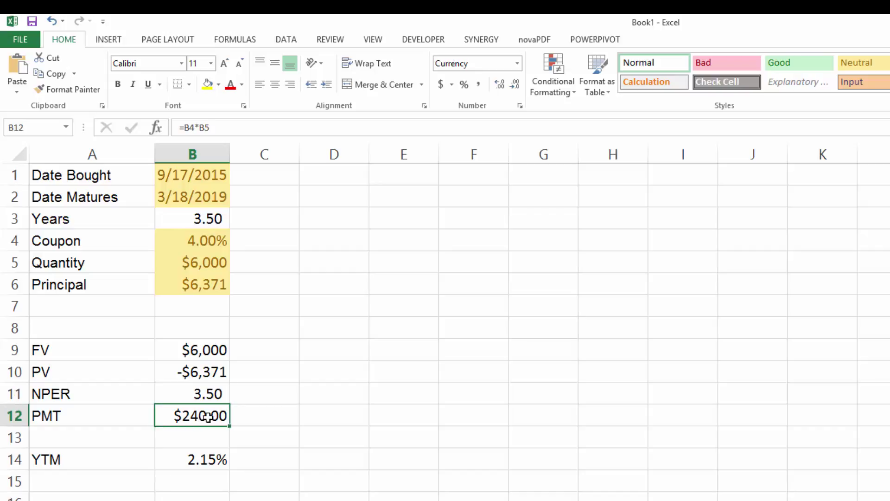
{"action": "double_click", "coordinate": [208, 416]}
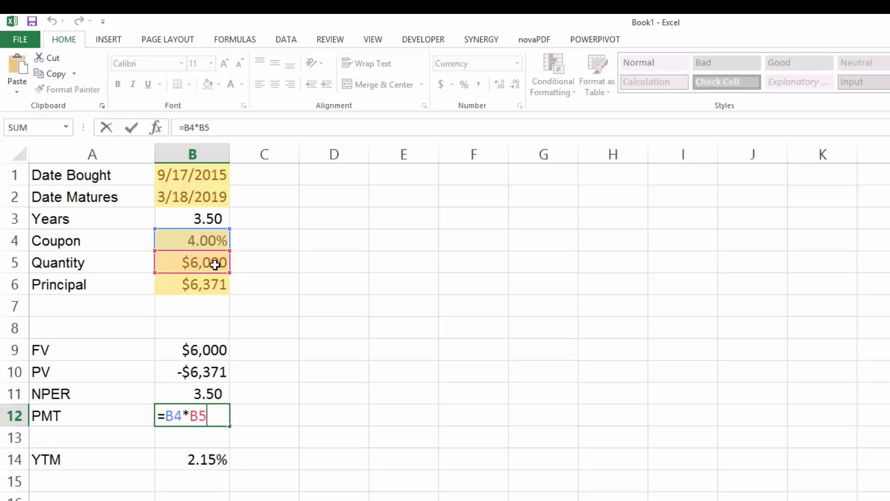
{"action": "key", "text": "Return"}
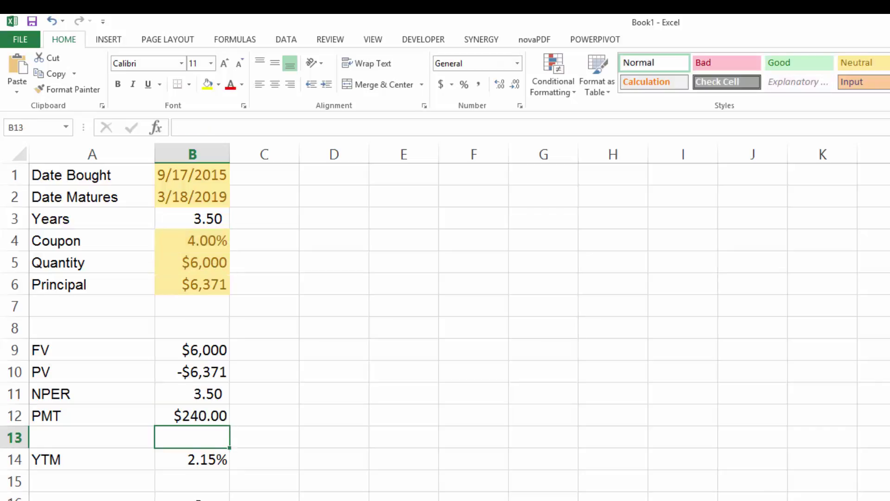
{"action": "left_click", "coordinate": [202, 461]}
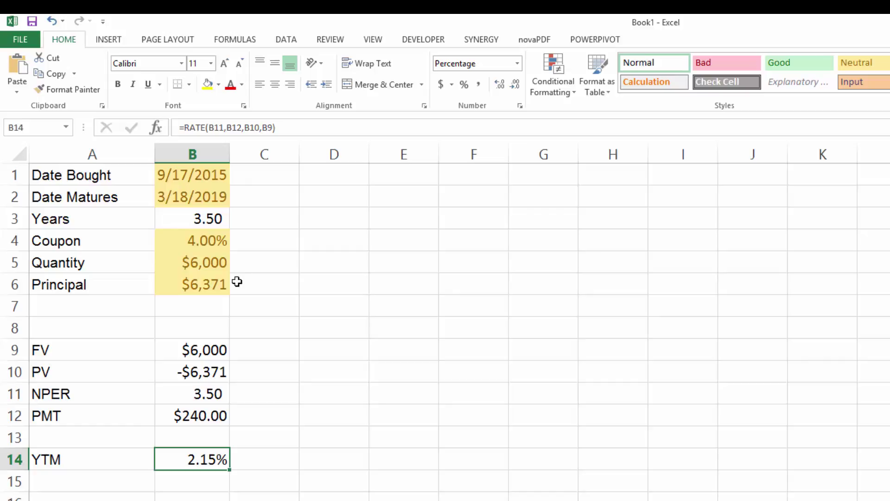
{"action": "double_click", "coordinate": [213, 461]}
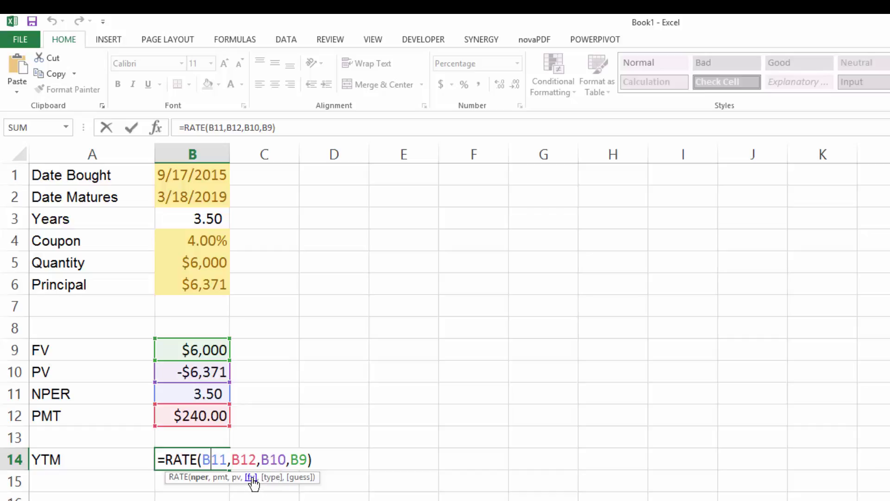
{"action": "key", "text": "Return"}
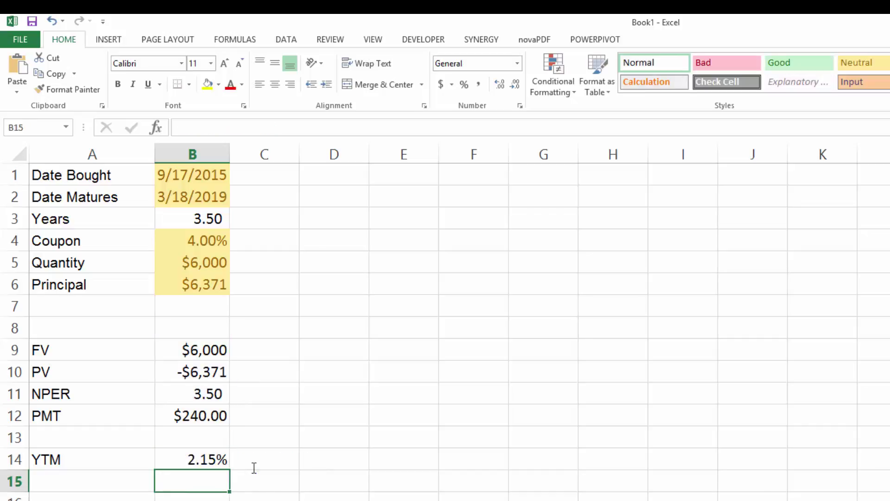
{"action": "left_click", "coordinate": [215, 245]}
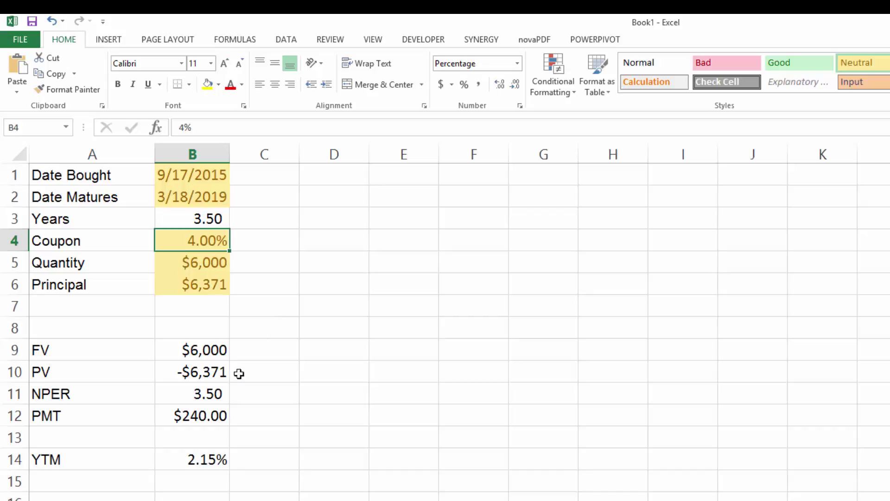
{"action": "left_click", "coordinate": [209, 456]}
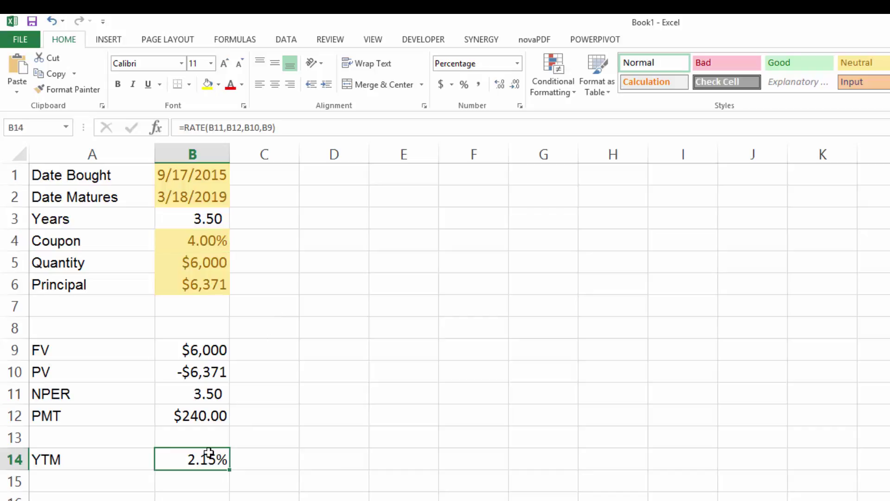